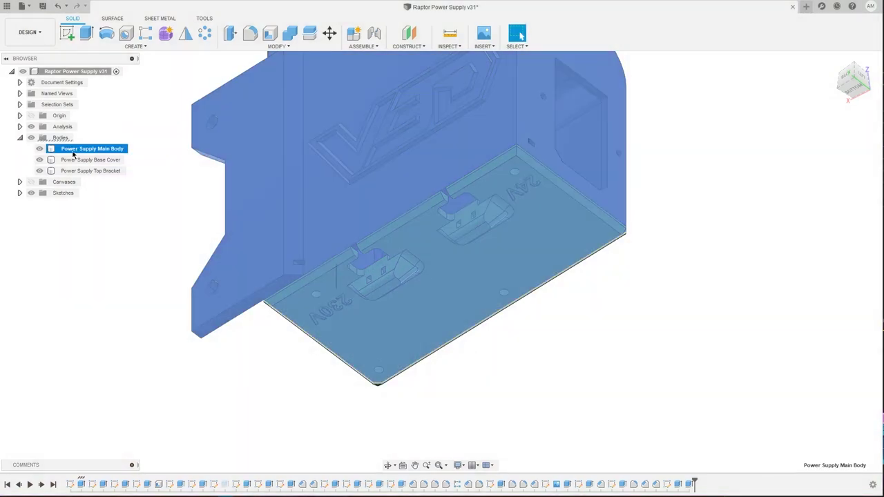
Step: Move the Power Supply Base Cover body straight down, away from the main body
left_click(77, 160)
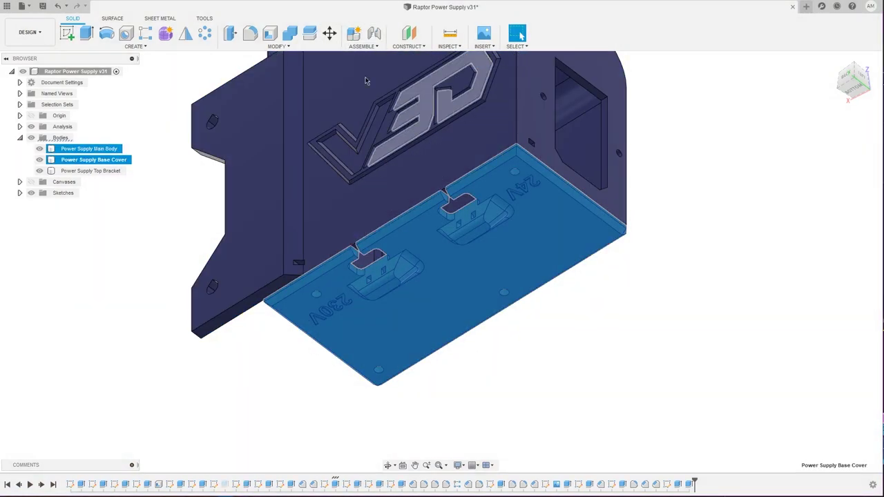
left_click(329, 33)
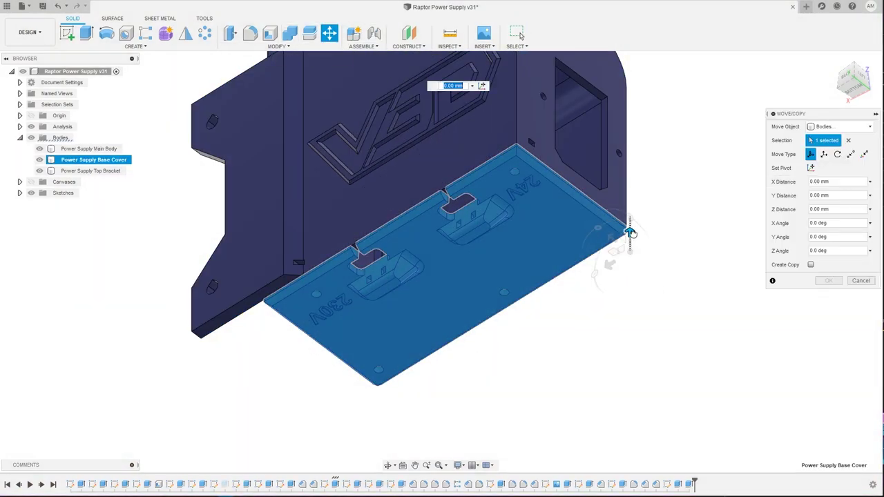
left_click_drag(628, 232, 606, 460)
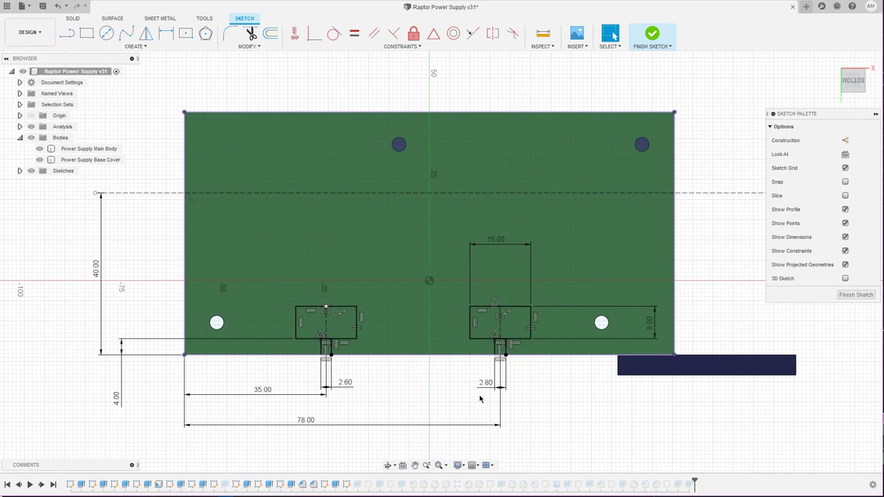
Step: Finish the sketch of the two rectangular cutouts and their narrow slots on the base cover
left_click(856, 295)
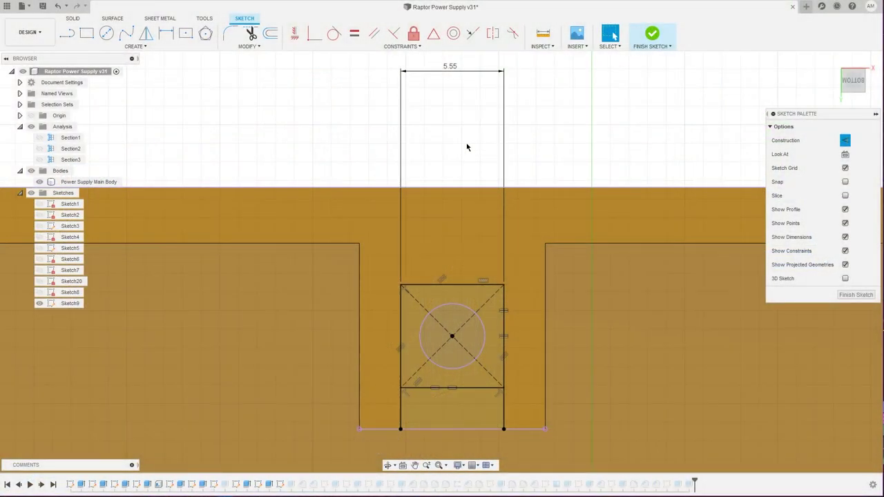
Step: Draw a vertical construction line from the midpoint of the square's upper edge to the main body's outer edge
key("l")
left_click(452, 284)
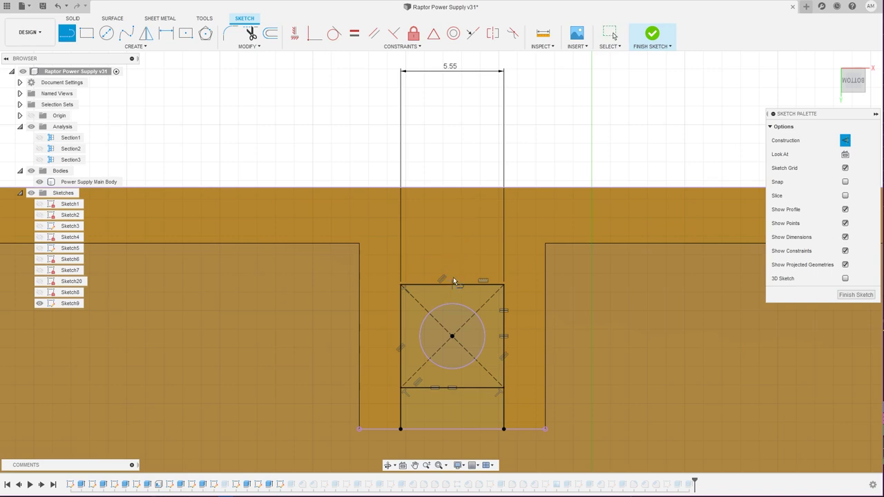
left_click(452, 188)
key("Escape")
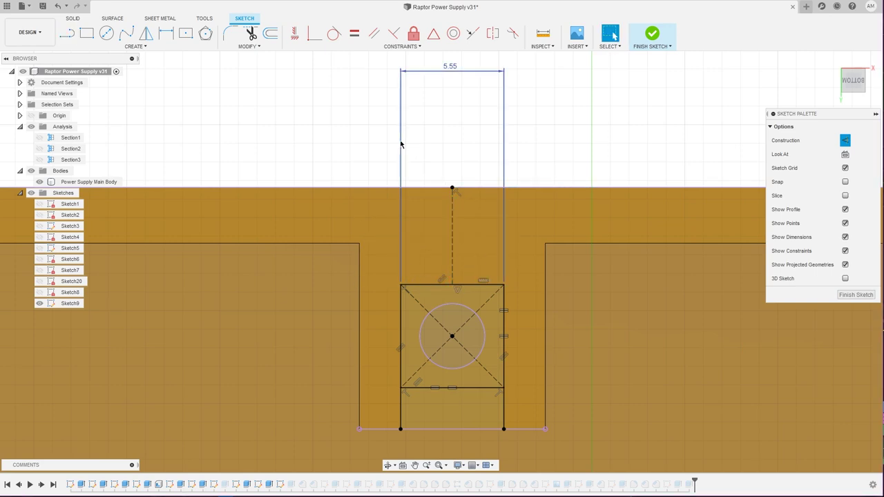
Step: Draw a center rectangle about the construction line's midpoint, reaching the body's outer edge, and dimension its width to 3 mm
left_click(185, 33)
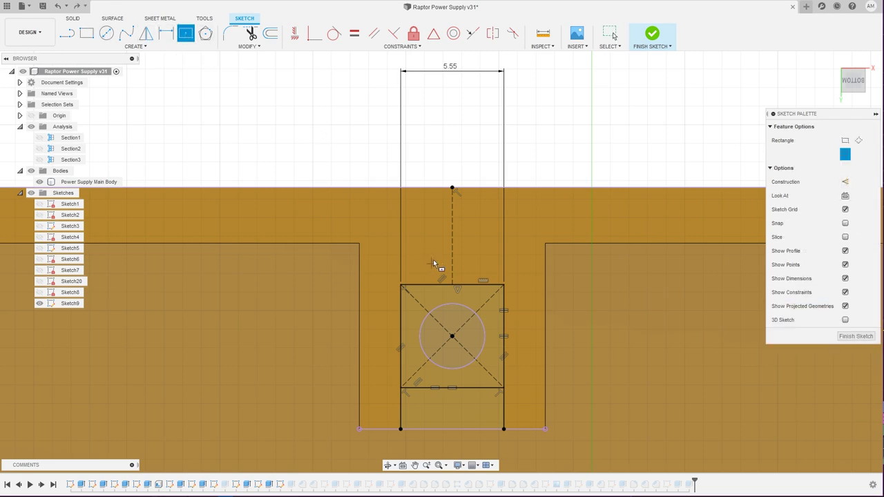
left_click(481, 188)
key("d")
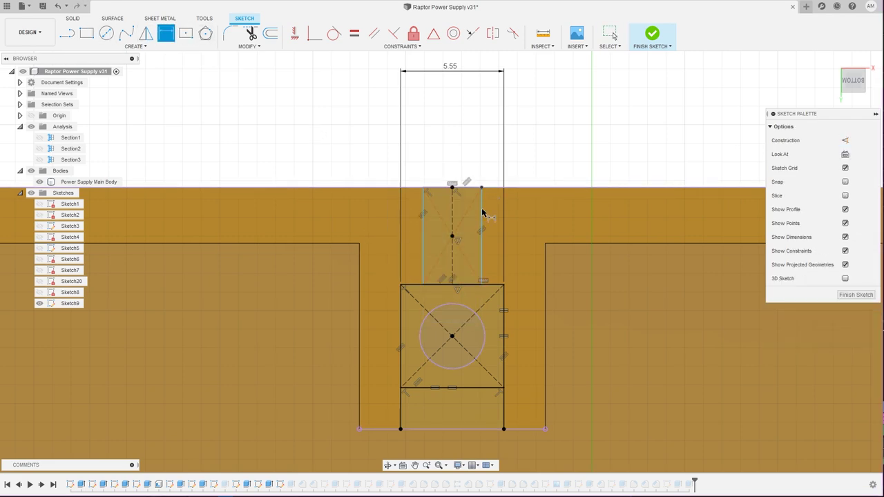
left_click(423, 217)
left_click(480, 204)
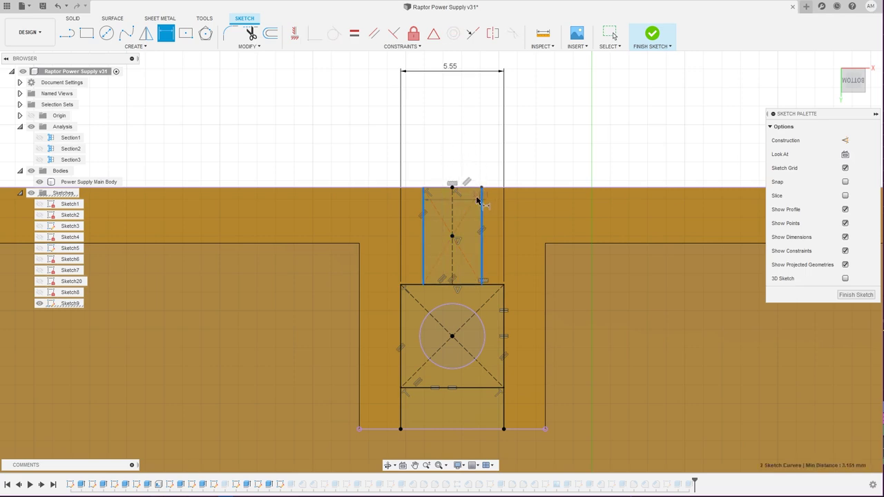
left_click(506, 161)
type("3")
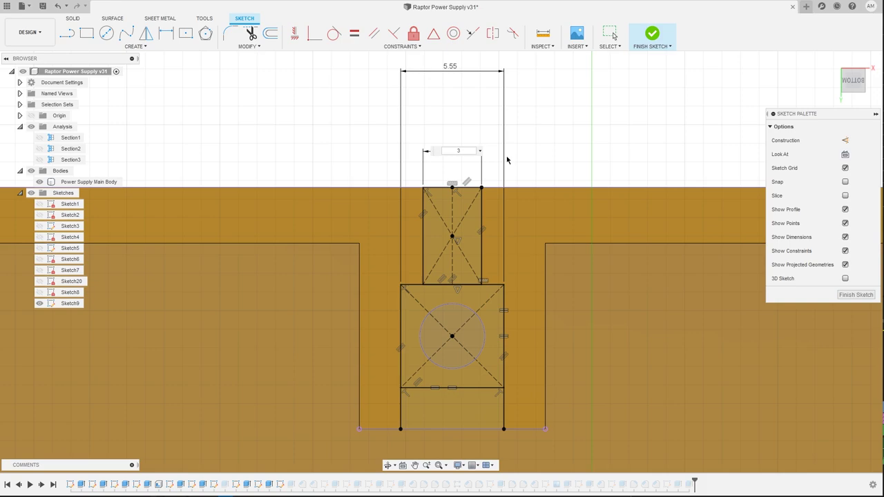
key("Return")
key("Escape")
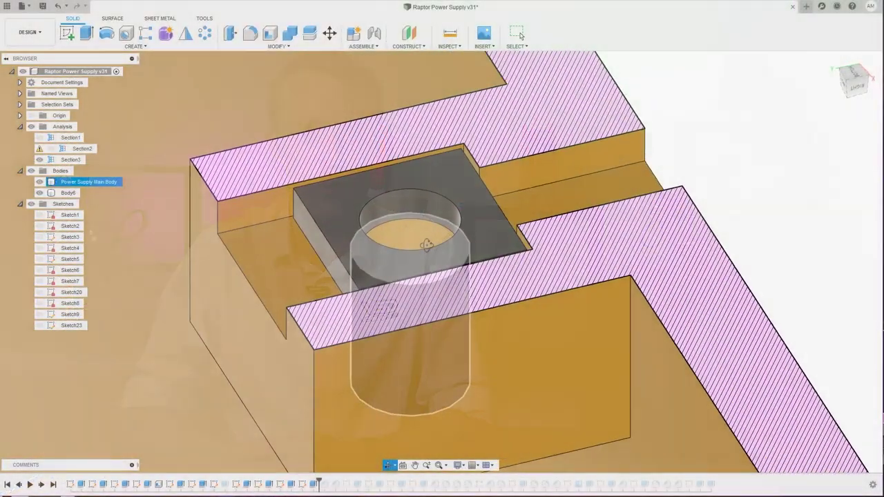
middle_click_drag(387, 242, 186, 248, "shift")
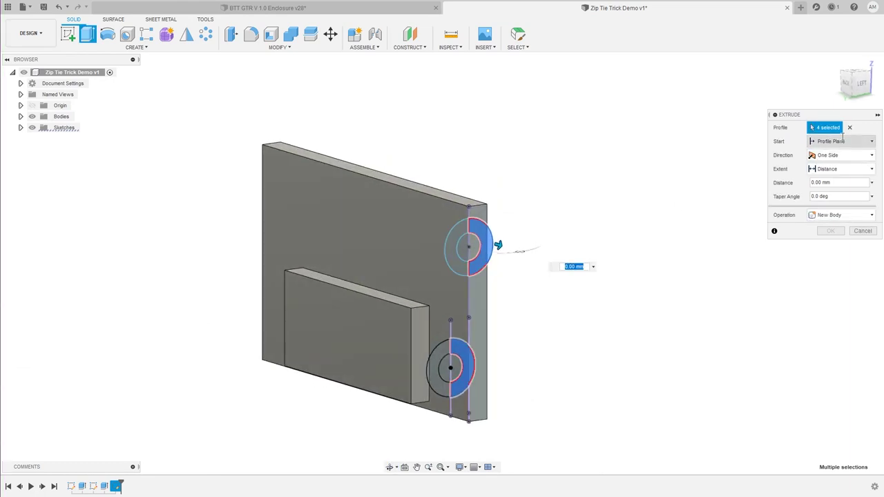
Step: Set the half-ring profiles' extrusion to start from an offset plane at -30 mm, with a distance of -3 mm
left_click(843, 141)
left_click(829, 154)
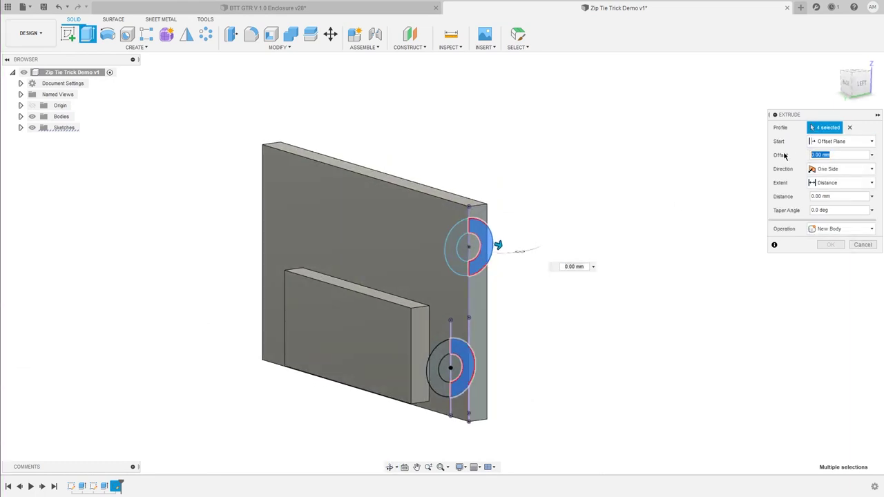
type("30")
key("Return")
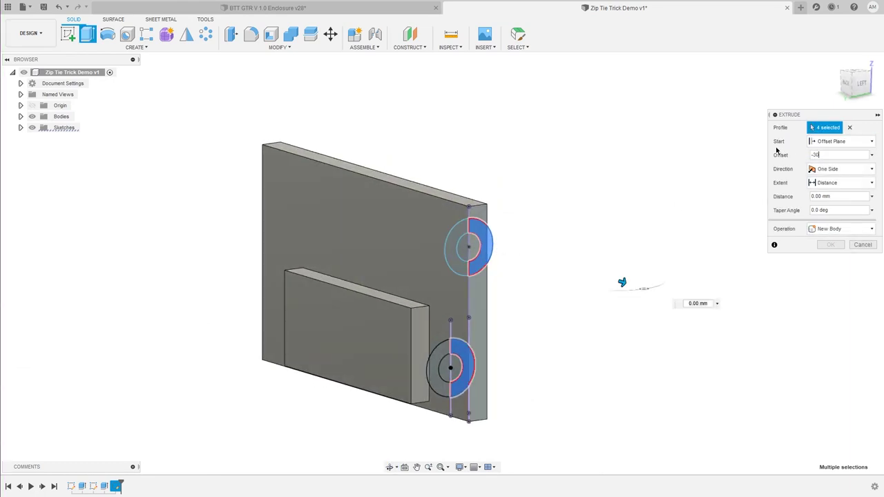
key("Tab")
type("-3")
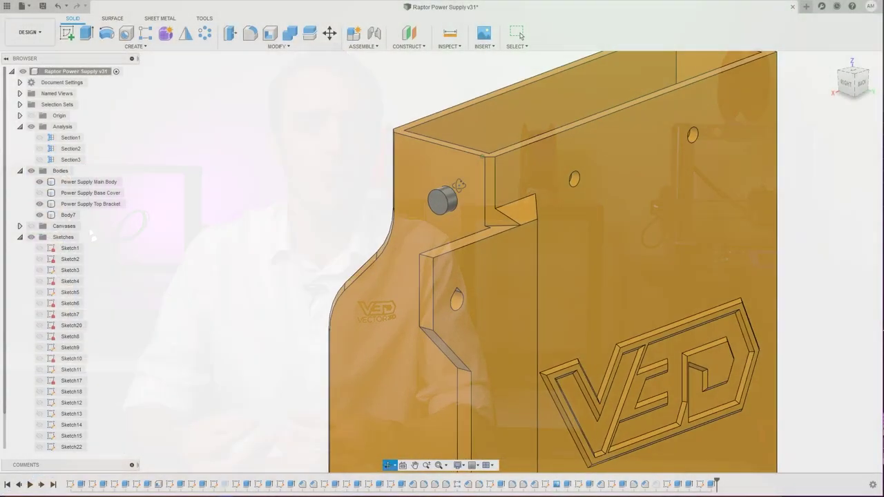
Step: Create a section analysis from the main body's top rim face and shift the cut down through the cylindrical body in the side wall
middle_click_drag(456, 184, 556, 250, "shift")
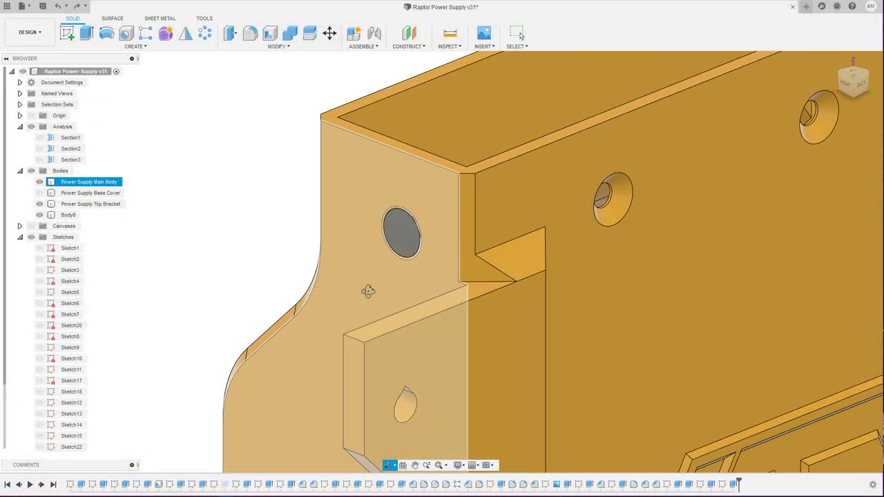
middle_click_drag(368, 291, 553, 212, "shift")
left_click(552, 213)
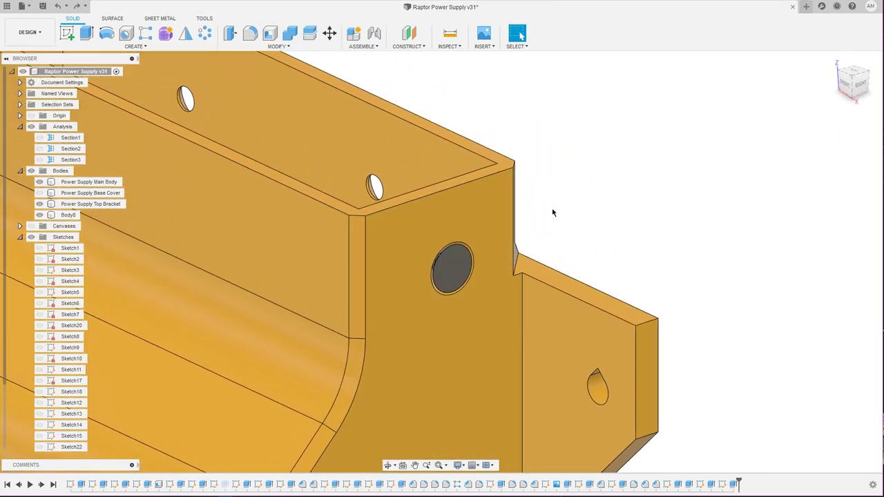
left_click(459, 47)
left_click(463, 146)
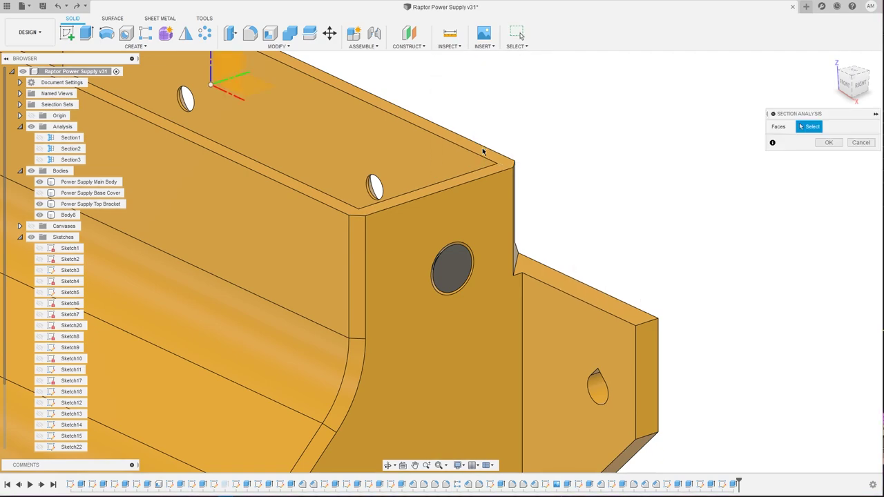
left_click(502, 168)
mouse_move(498, 151)
left_mouse_down()
mouse_move(558, 192)
mouse_move(557, 214)
mouse_move(498, 257)
left_mouse_up()
left_click(829, 212)
middle_click_drag(691, 262, 605, 272, "shift")
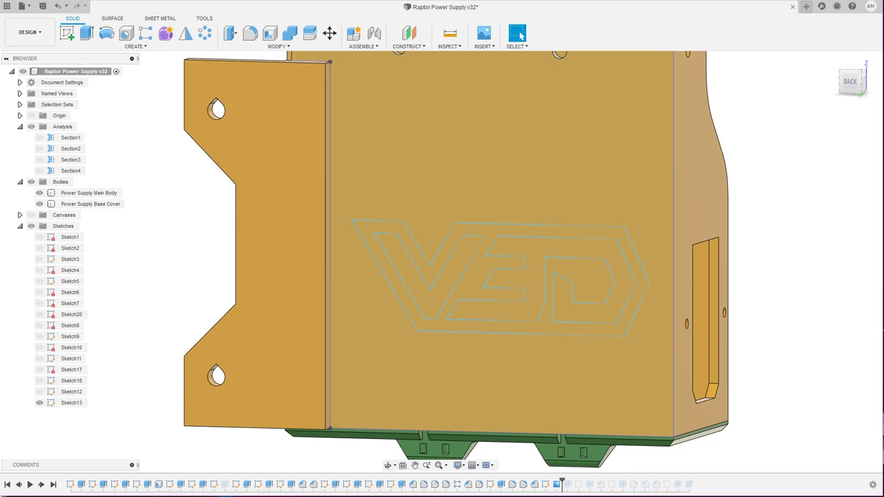
Step: Roll the timeline forward one feature to include the logo engraving on the main body's back face
left_click_drag(565, 486, 569, 485)
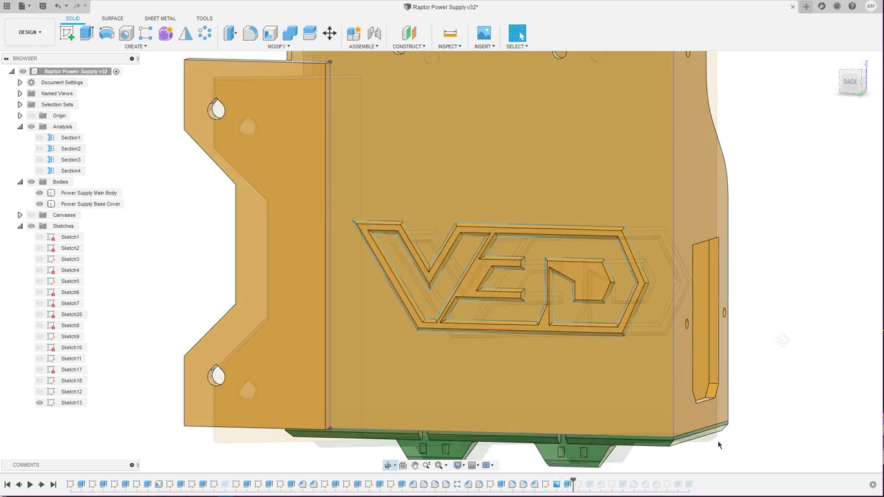